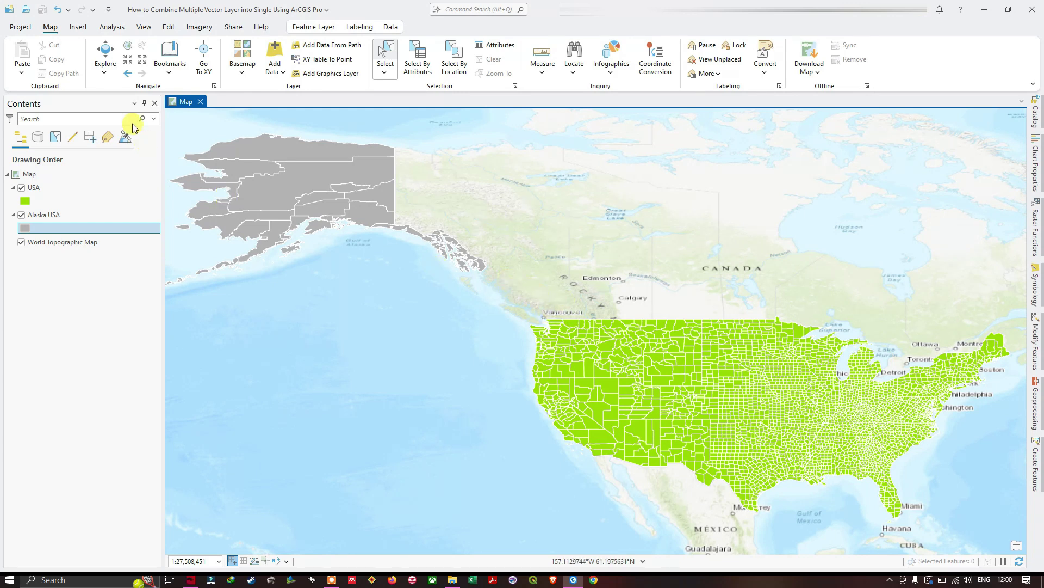
Open the Merge geoprocessing tool from the Manage Data analysis tools.
left_click(112, 28)
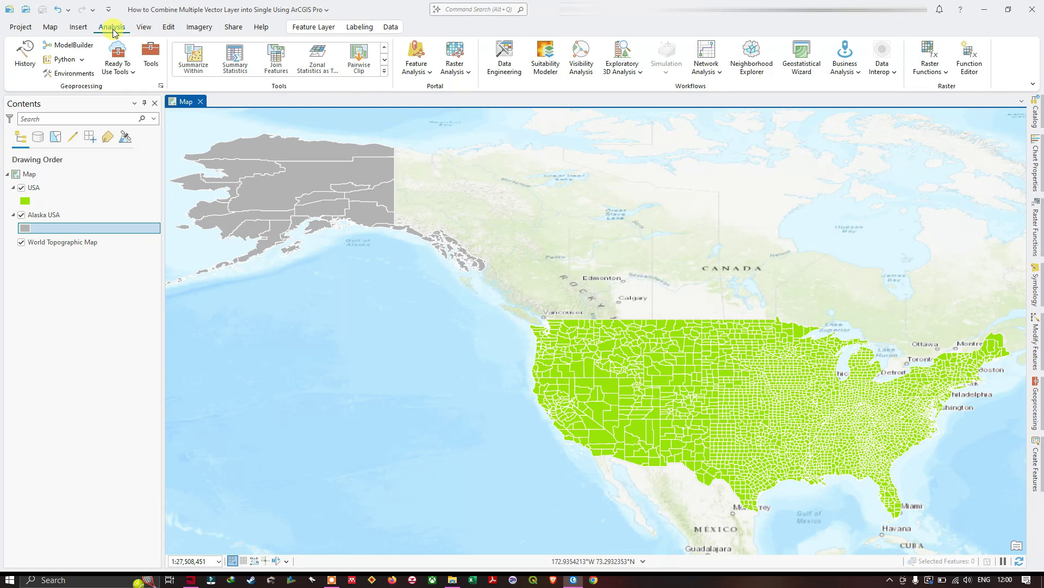
left_click(384, 74)
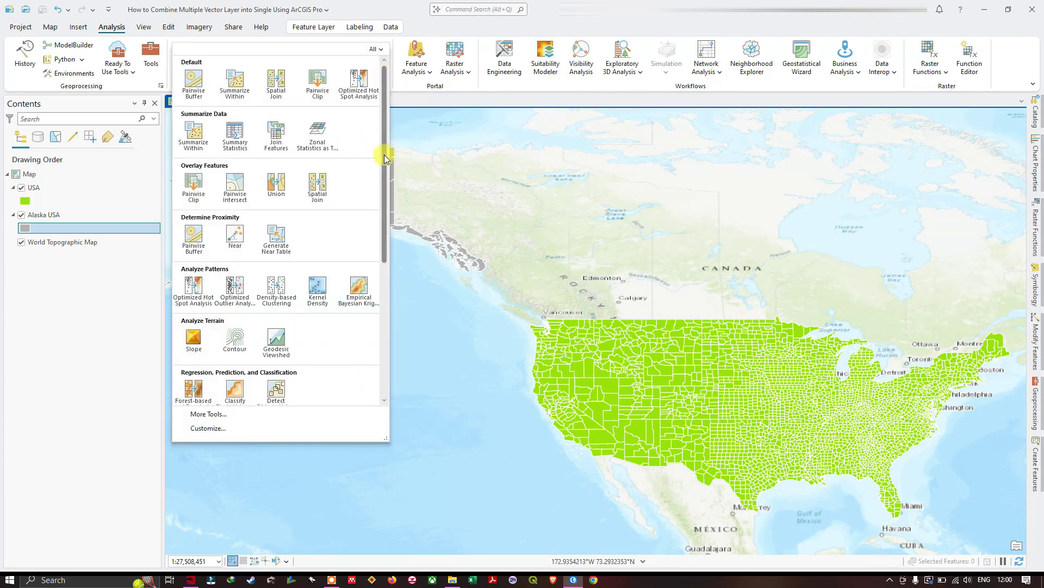
scroll(382, 177, "down", 1)
left_click_drag(381, 174, 391, 295)
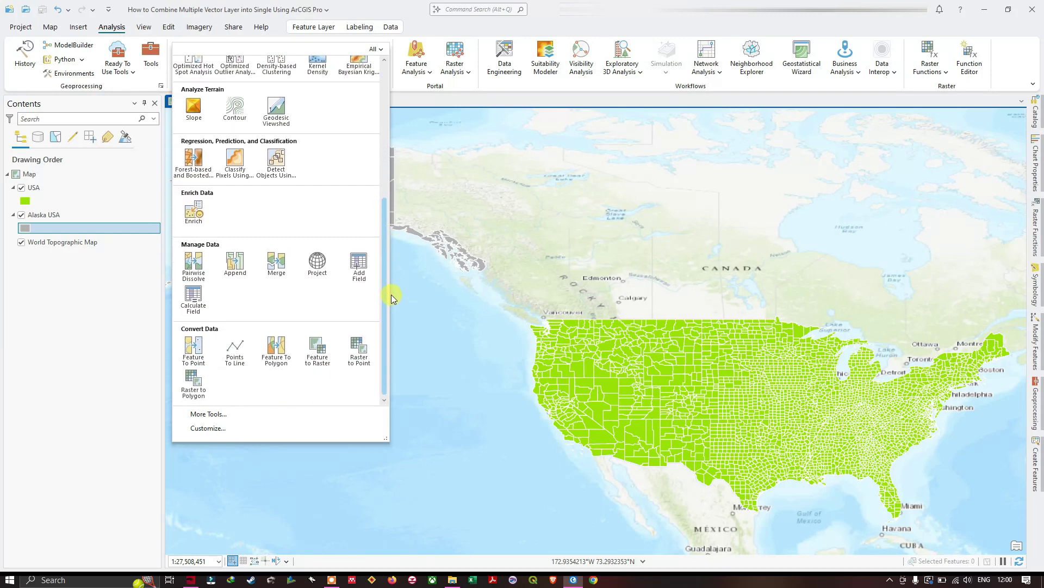
left_click(277, 264)
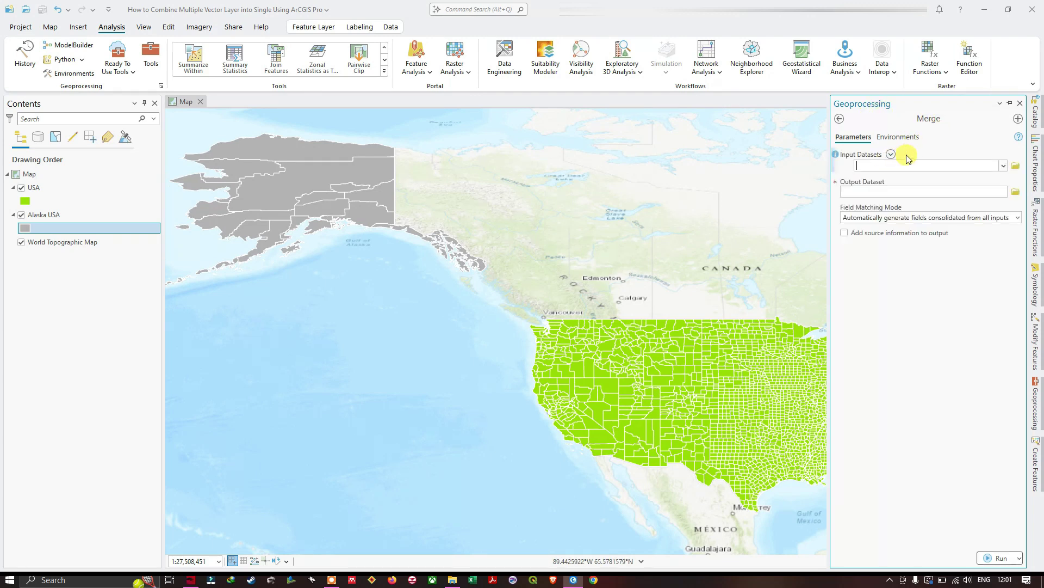
Set USA and Alaska USA as the input datasets of the Merge tool.
left_click(913, 163)
left_click(1003, 166)
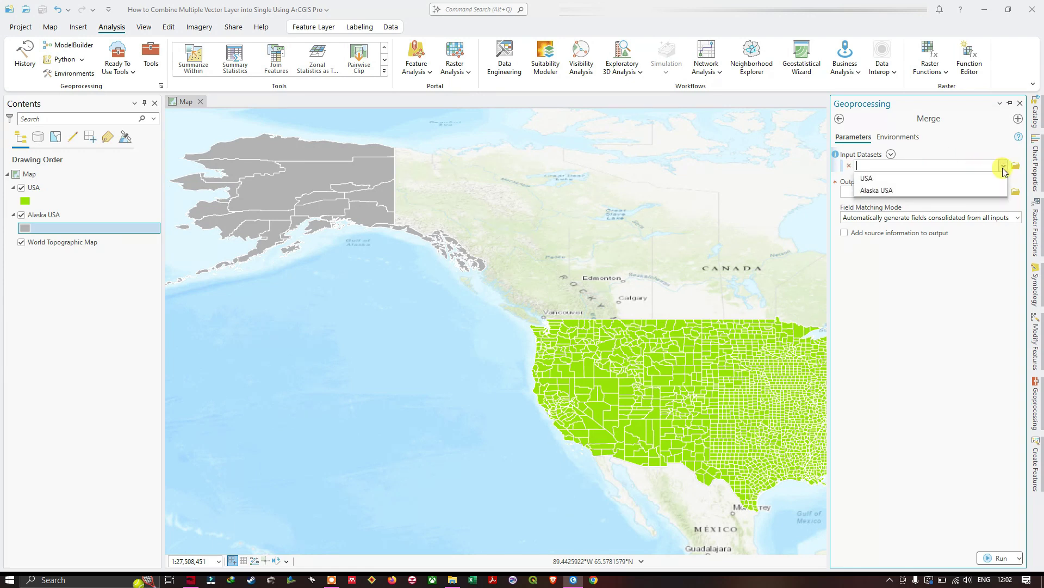
left_click(881, 179)
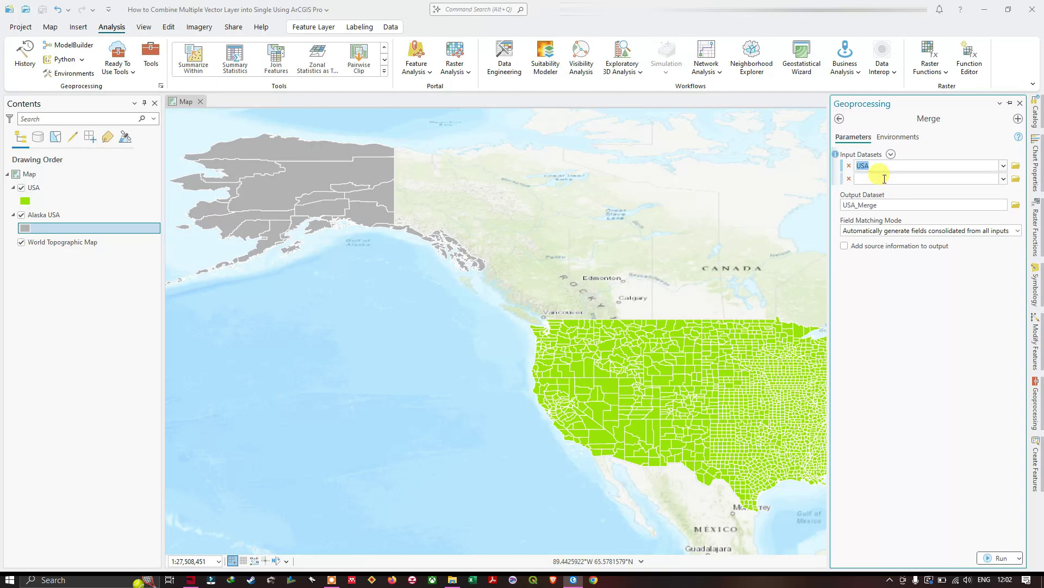
left_click(1003, 178)
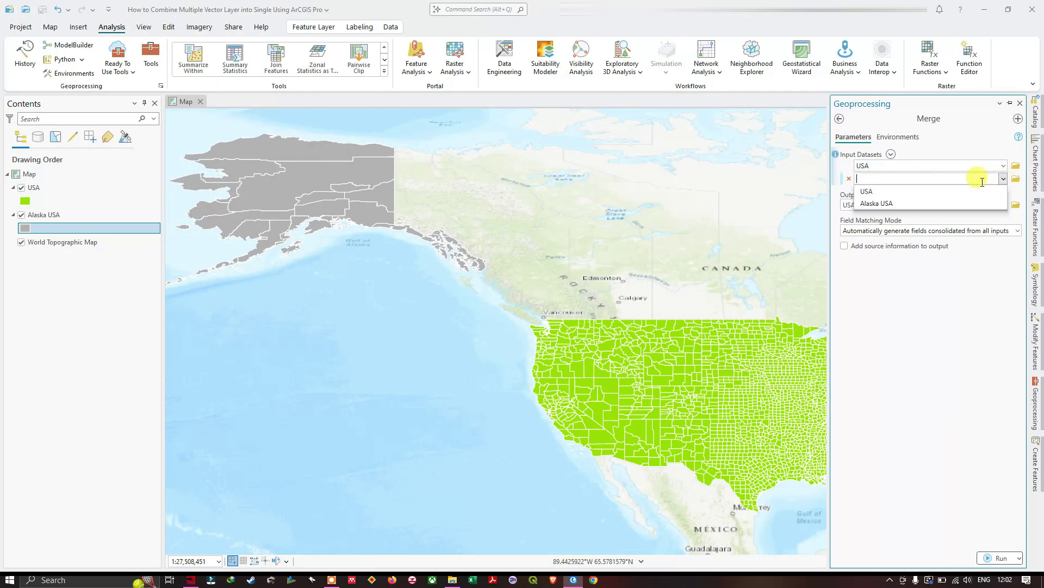
left_click(890, 204)
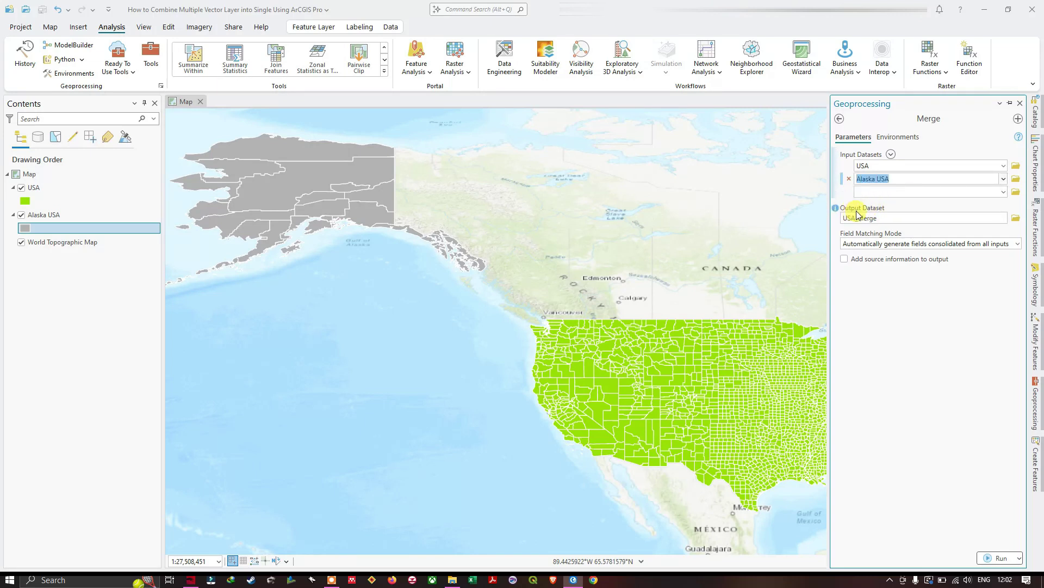
Save the merge output as MergeUSAAlaska in the shapefiles folder and run the Merge tool.
left_click(1016, 219)
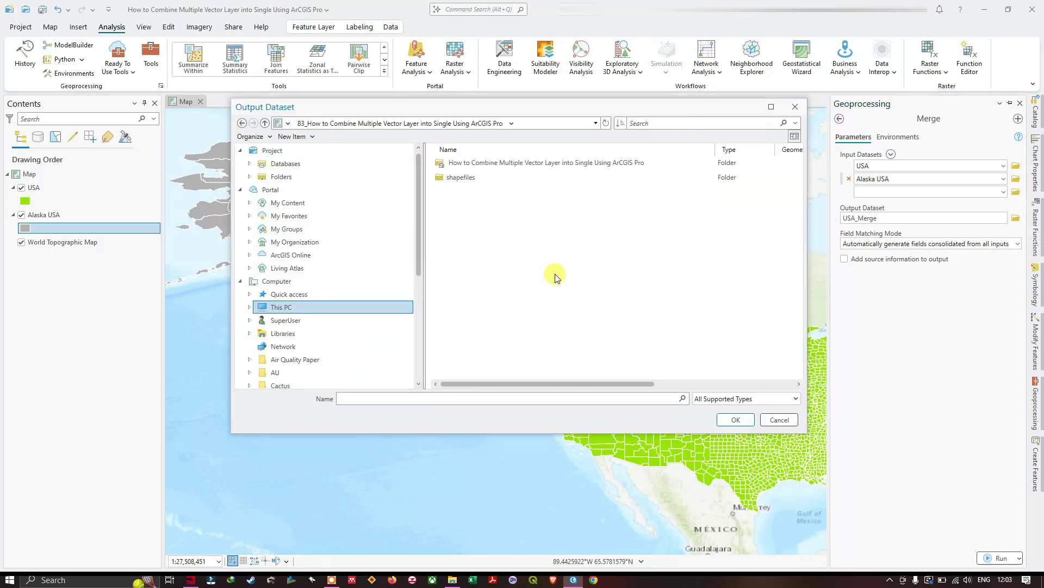
double_click(466, 177)
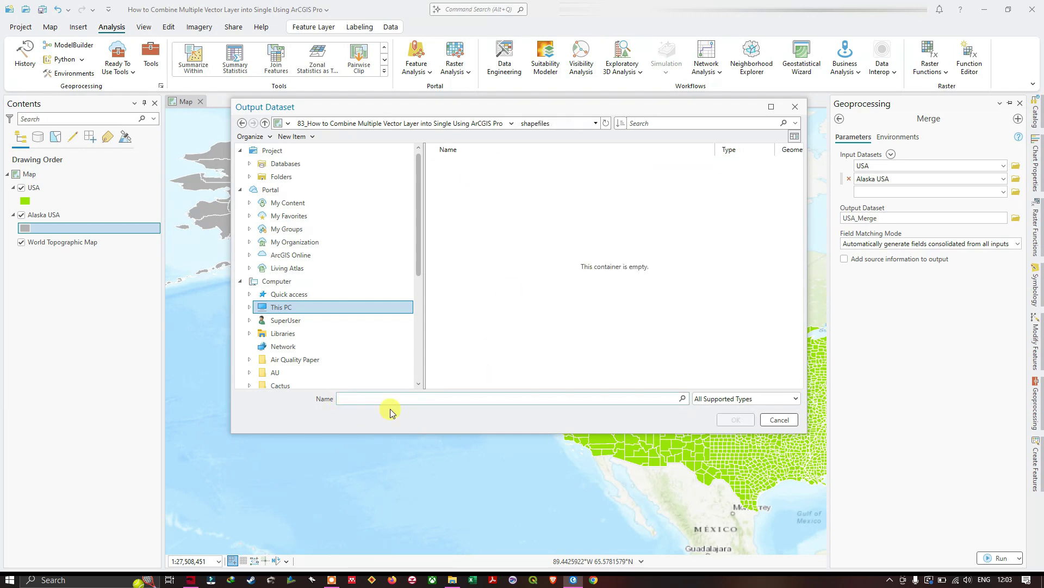
type("MergeUSAAlaska")
left_click(736, 420)
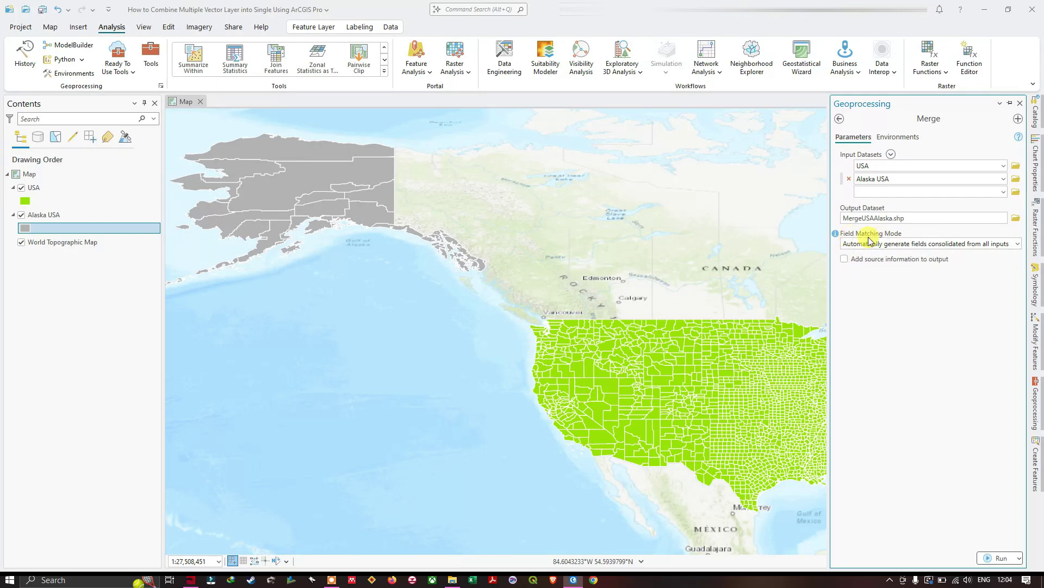
mouse_move(836, 234)
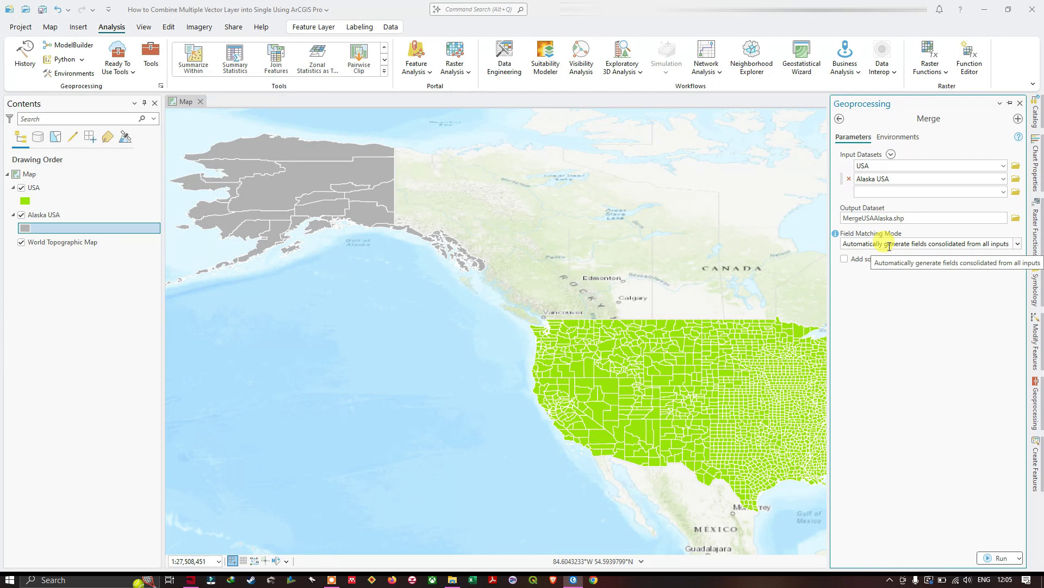
left_click(999, 558)
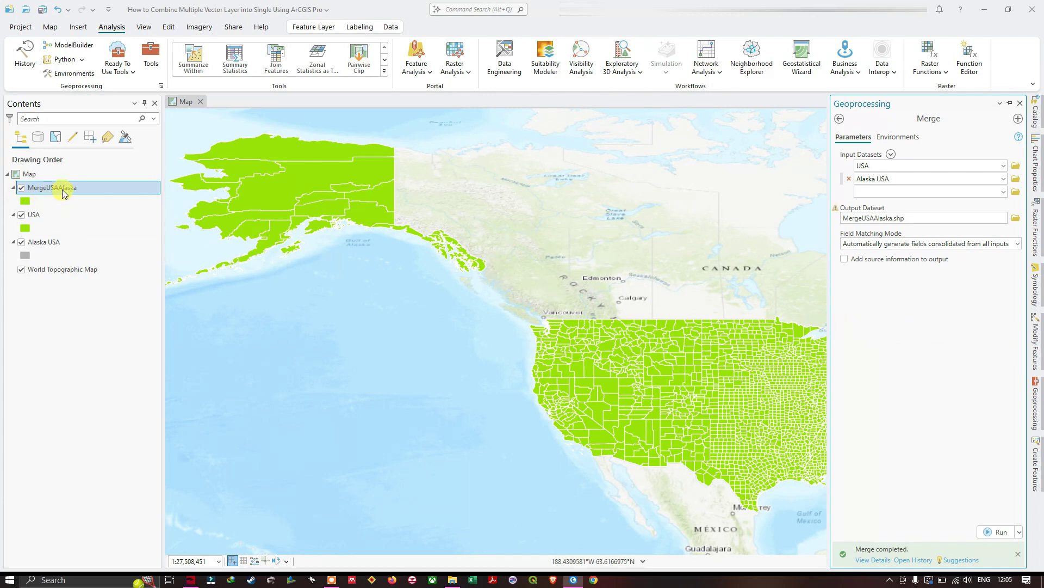
Change the fill color of the MergeUSAAlaska layer to light purple.
left_click(25, 204)
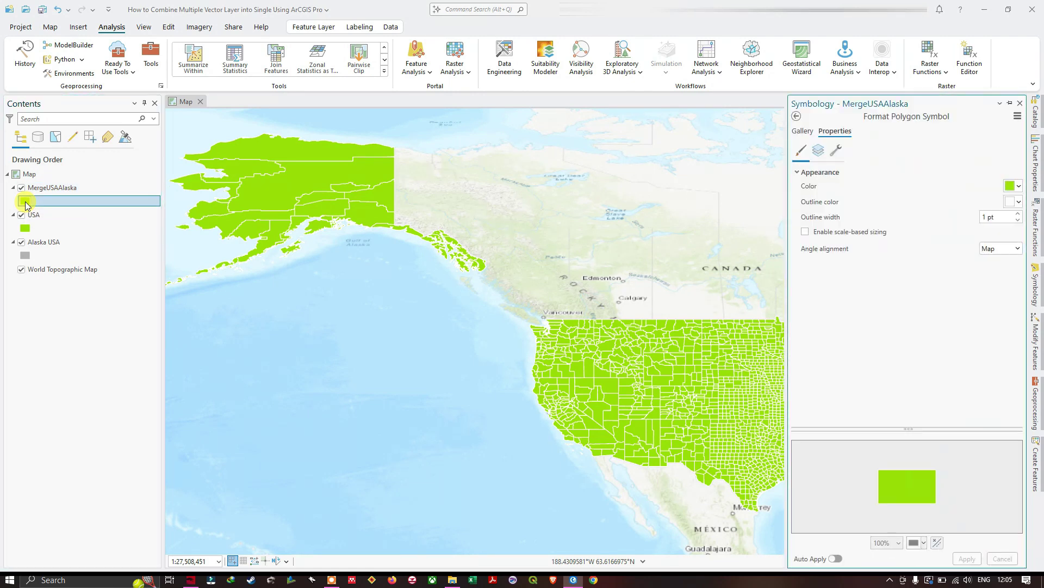
right_click(25, 202)
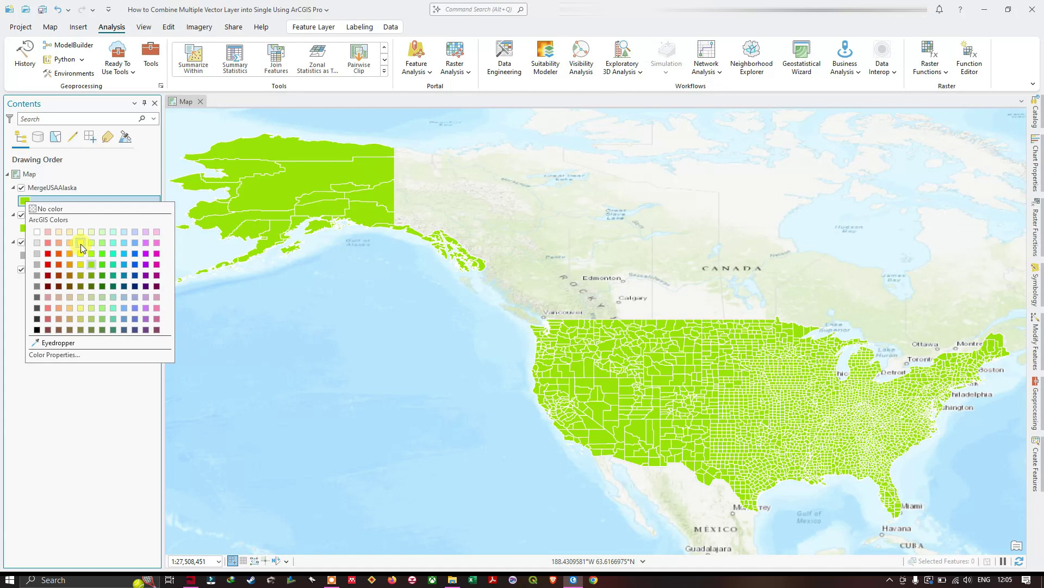
left_click(81, 244)
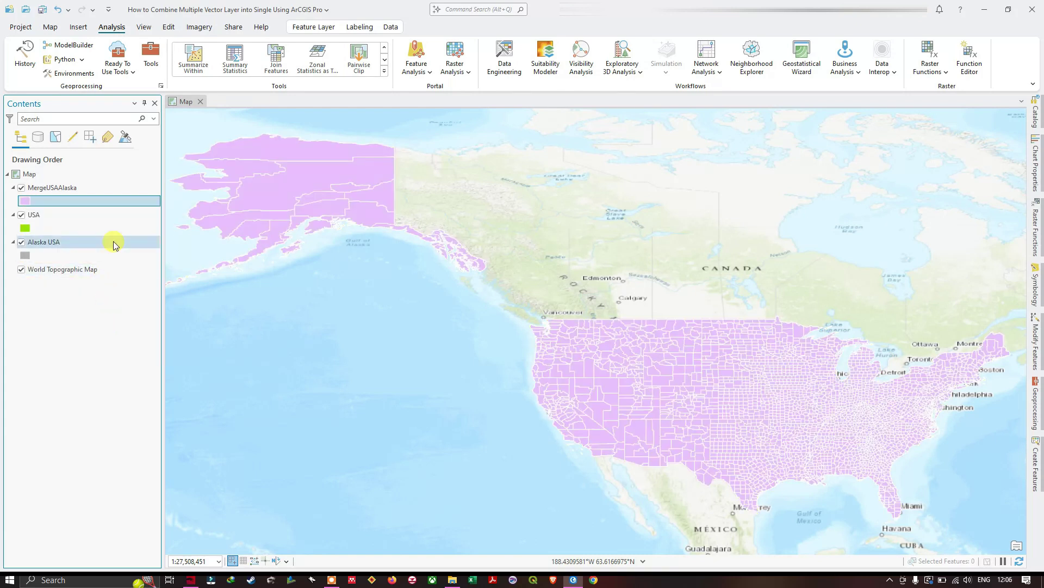
Open the attribute table of the USA layer and examine its fields, including NAME and ALAND.
right_click(36, 217)
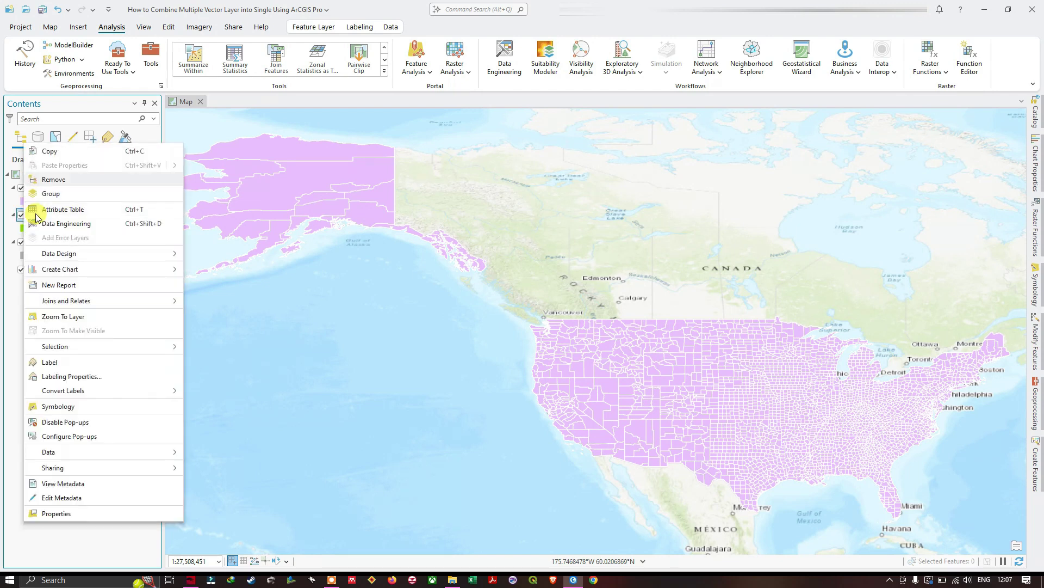
left_click(60, 209)
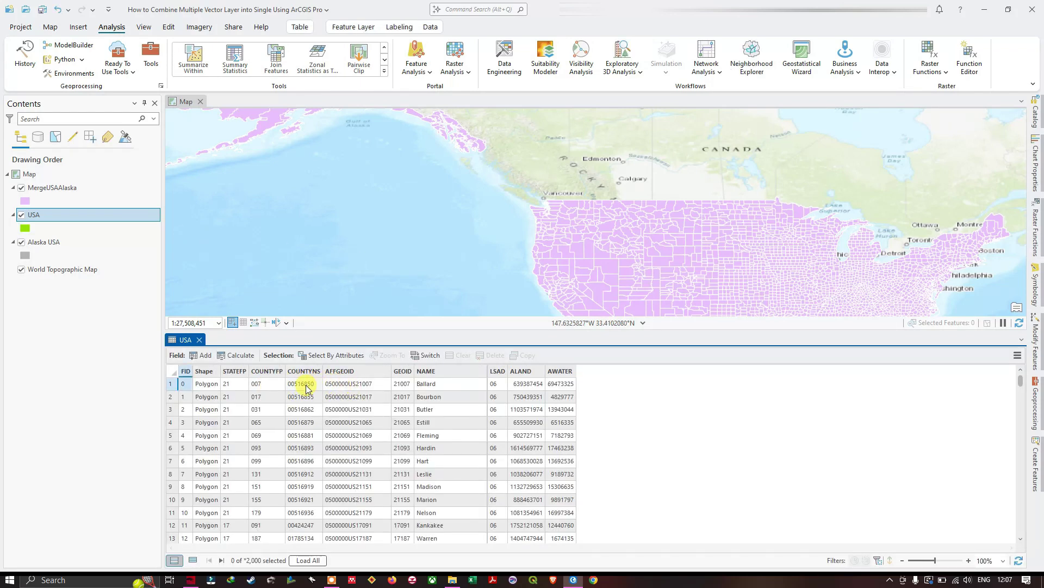
mouse_move(437, 379)
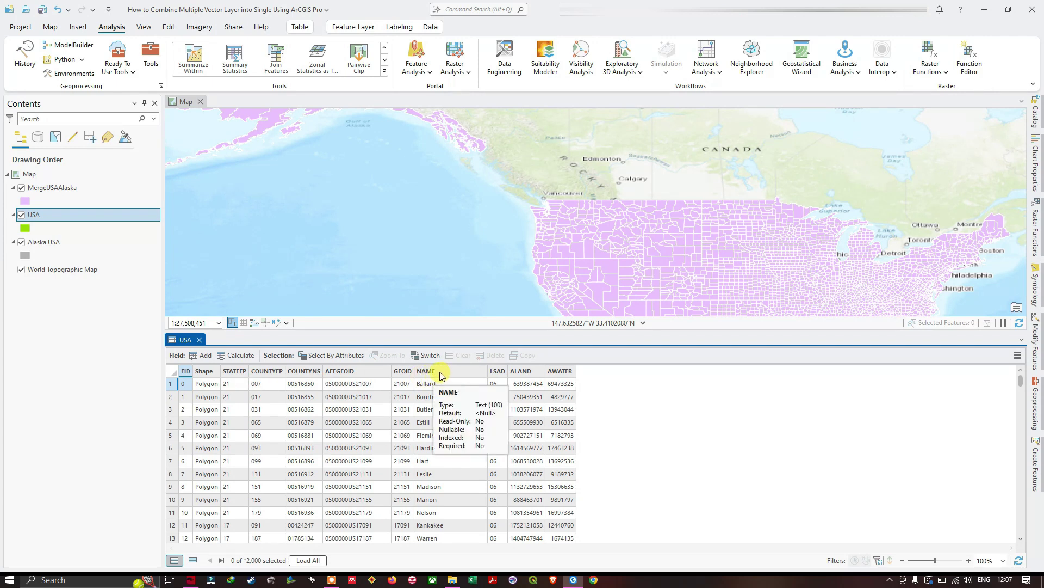
mouse_move(523, 373)
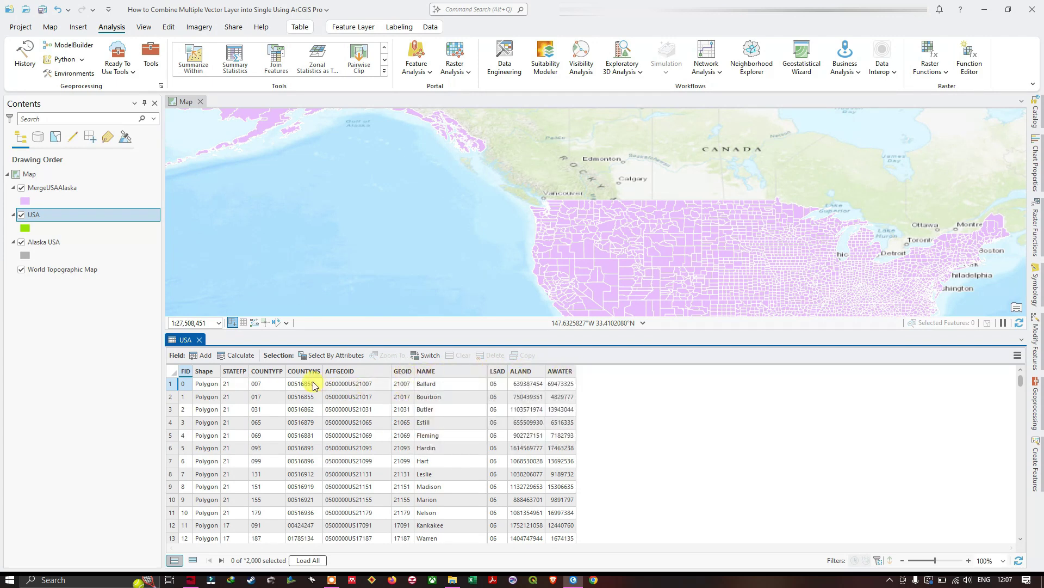
Open the attribute table of the MergeUSAAlaska layer to check its fields against the USA table.
right_click(54, 189)
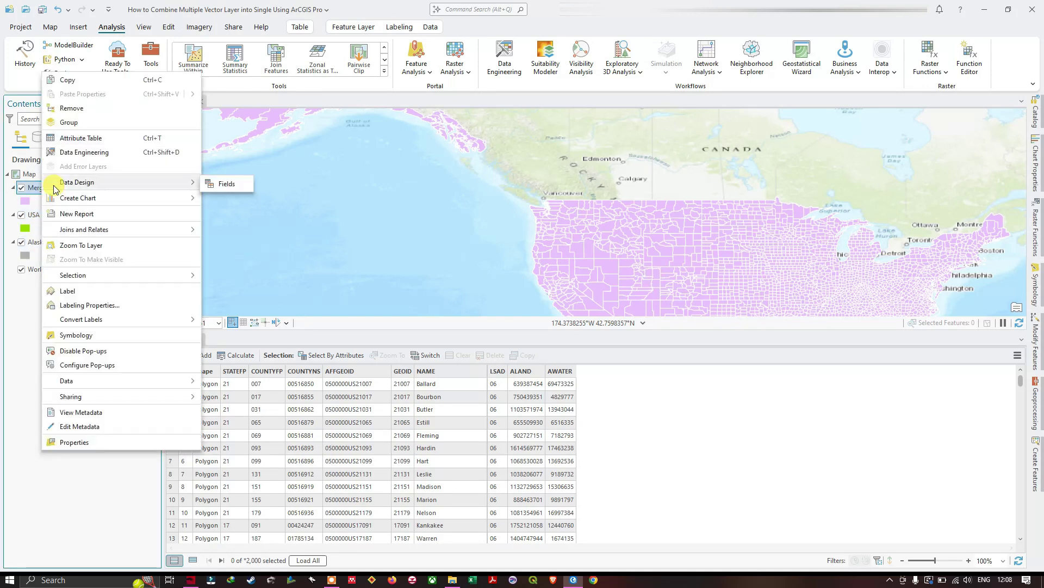
left_click(93, 143)
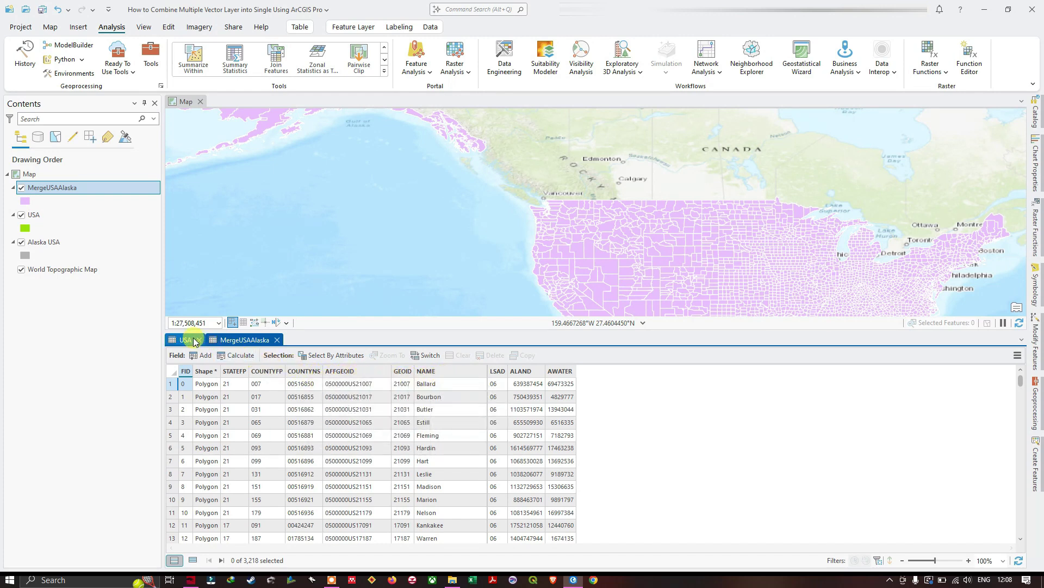
left_click(215, 340)
Open the Alaska USA attribute table and compare its fields with the MergeUSAAlaska table.
right_click(47, 242)
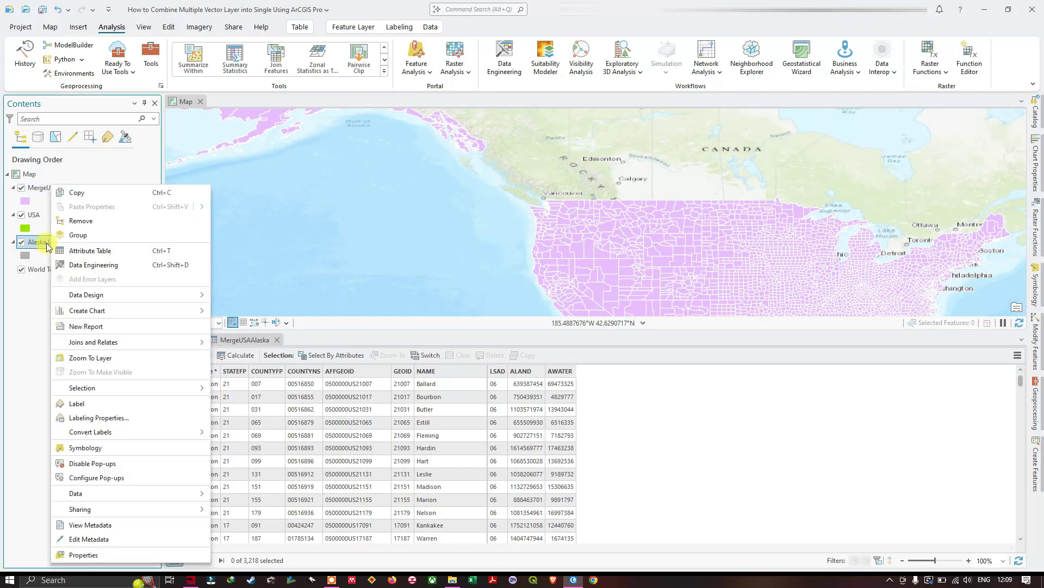
left_click(81, 251)
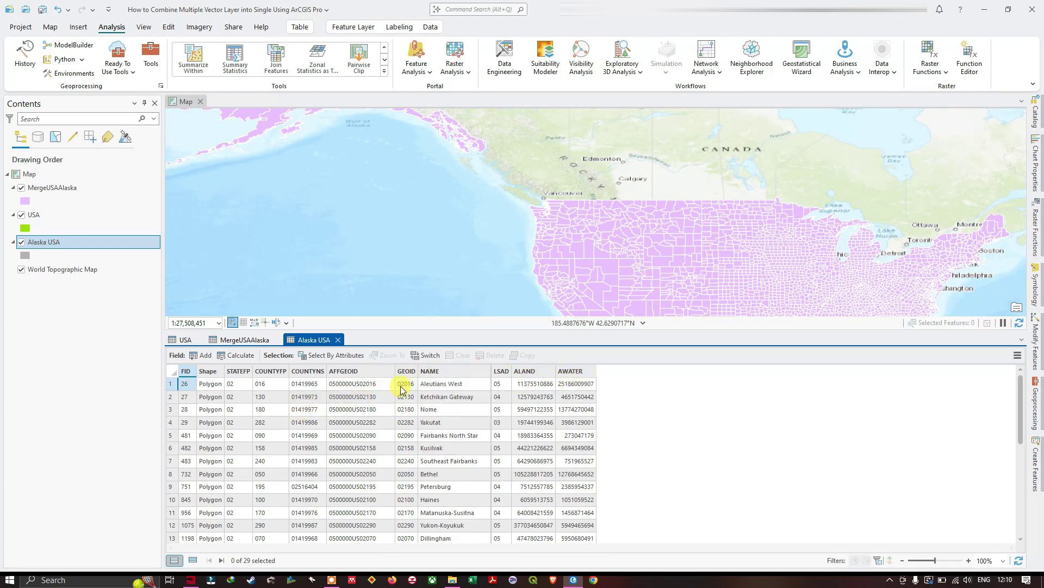
left_click(234, 344)
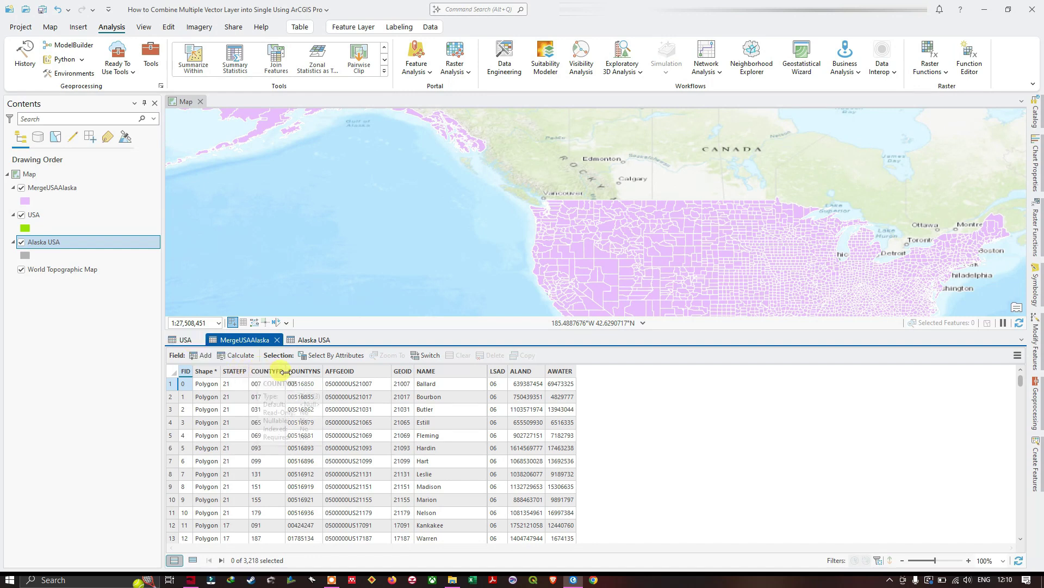
left_click_drag(186, 339, 262, 340)
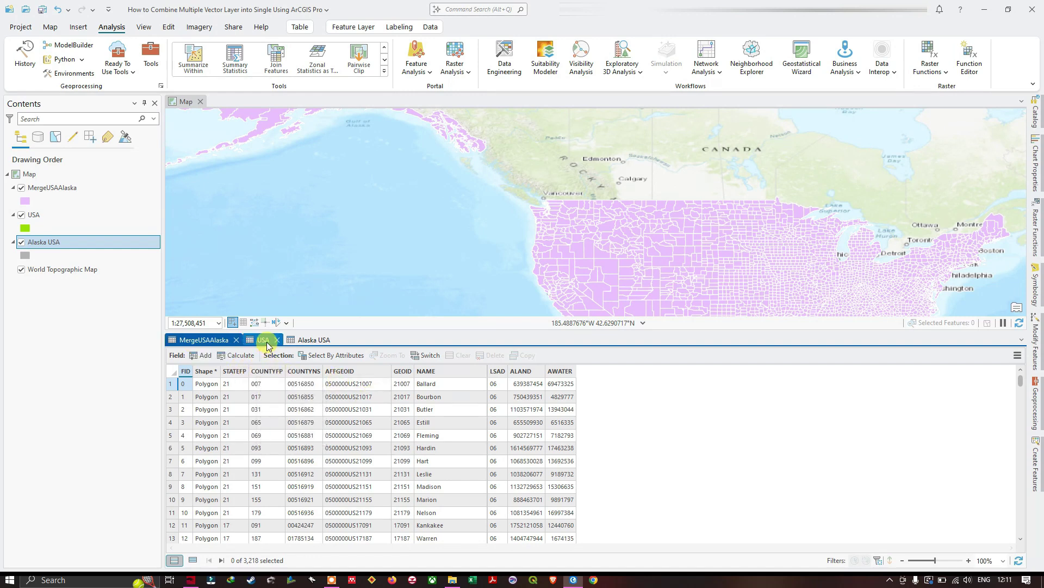
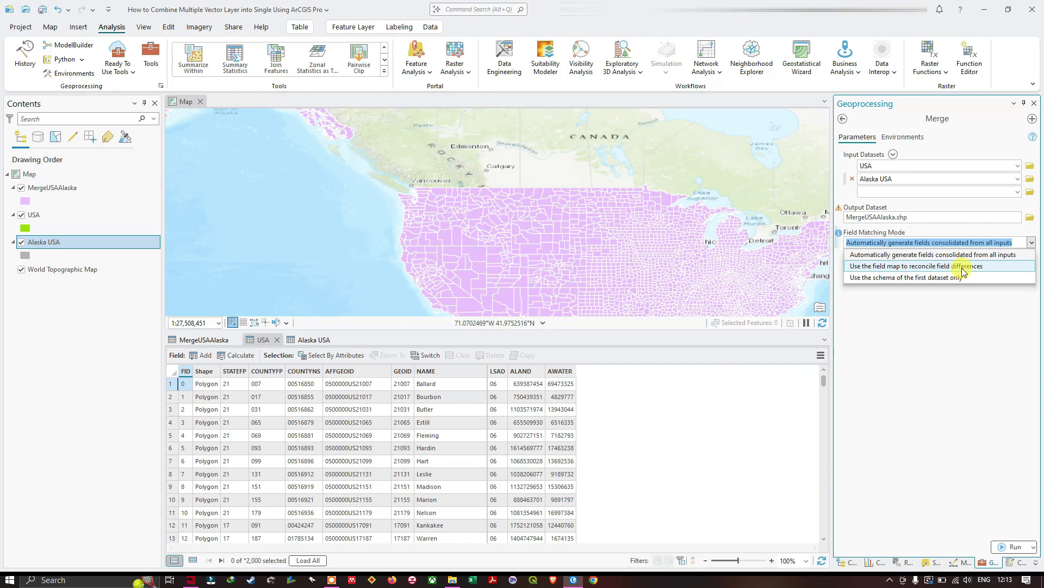
Set Merge's field matching mode to "Use the field map to reconcile field differences" and rename the STATEFP output field as NewState.
left_click(964, 271)
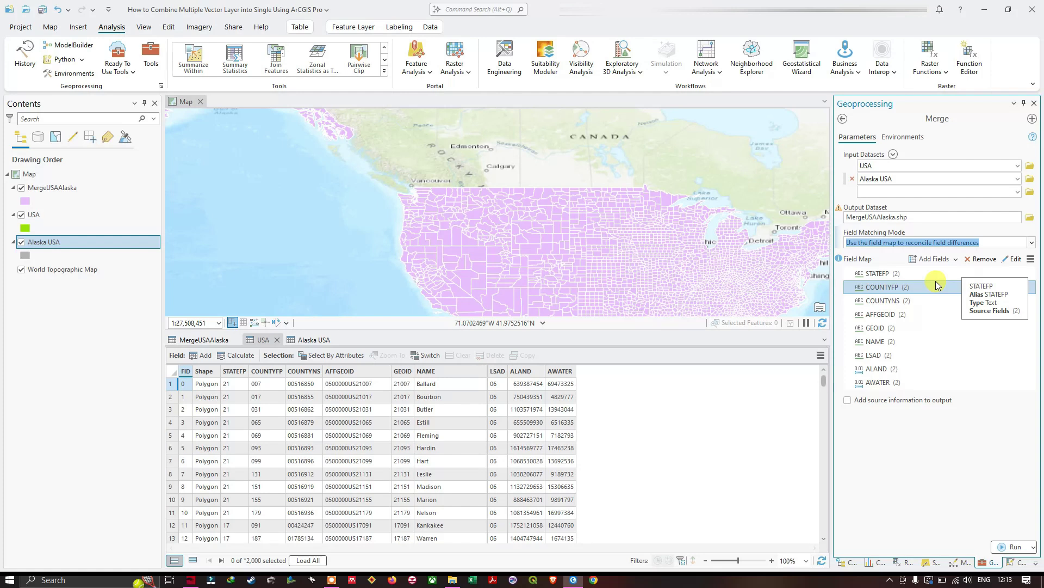
left_click(1012, 259)
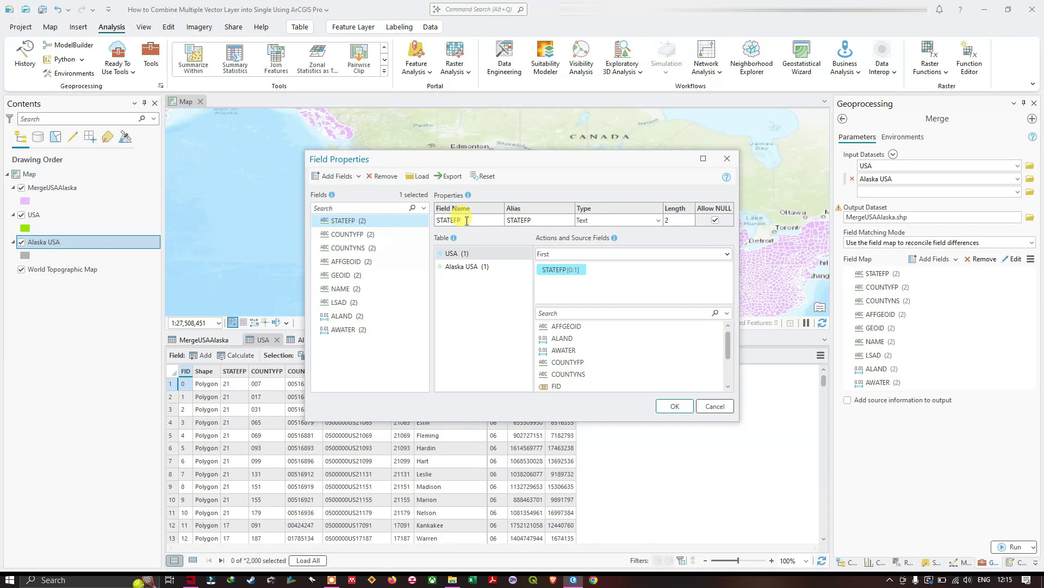
left_click_drag(466, 220, 440, 220)
key("BackSpace")
type("tate")
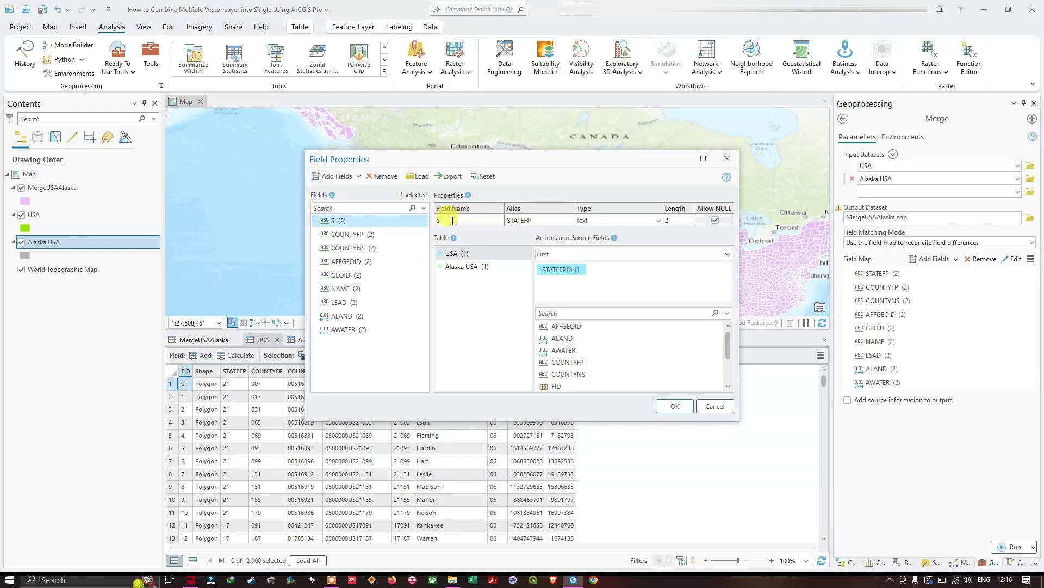
type("NewState")
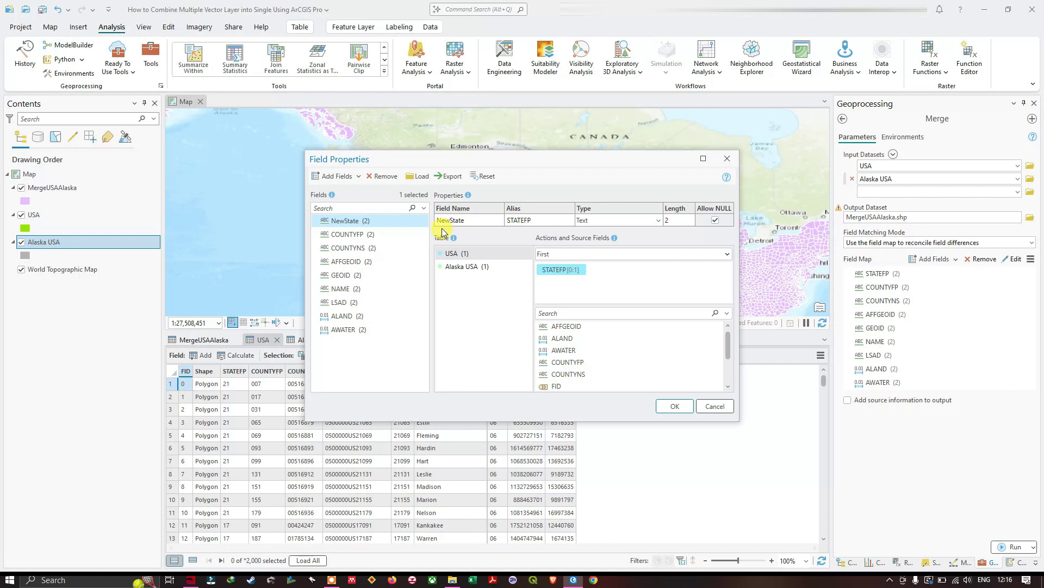
Replace the alias of the NewState output field with NewState.
left_click(536, 220)
key("BackSpace")
key("BackSpace")
key("BackSpace")
key("BackSpace")
key("BackSpace")
key("BackSpace")
key("BackSpace")
type("NewState")
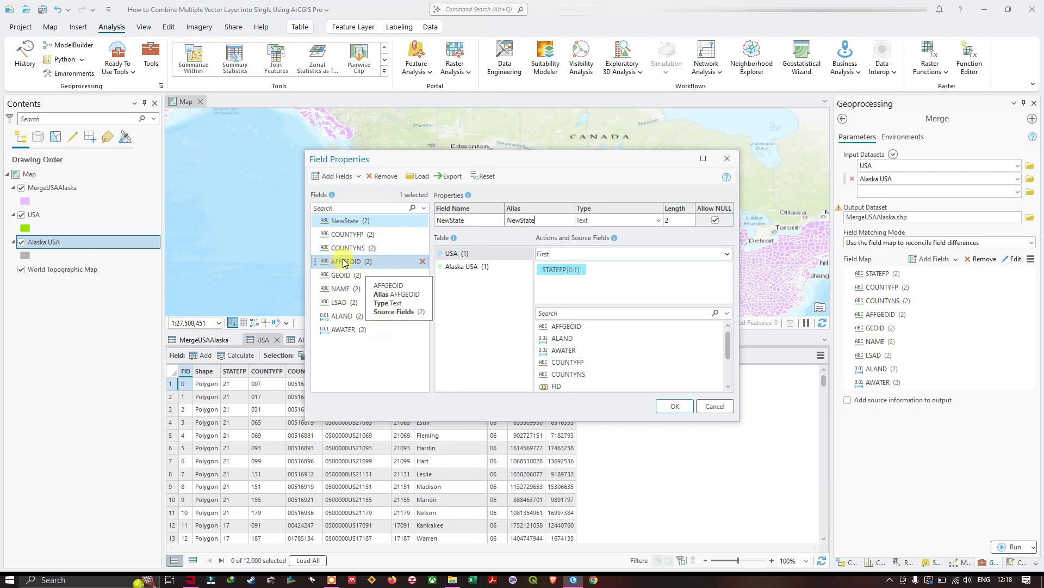
Remove the AFFGEOID field from the output fields and review the available source field actions for NewState.
left_click(424, 262)
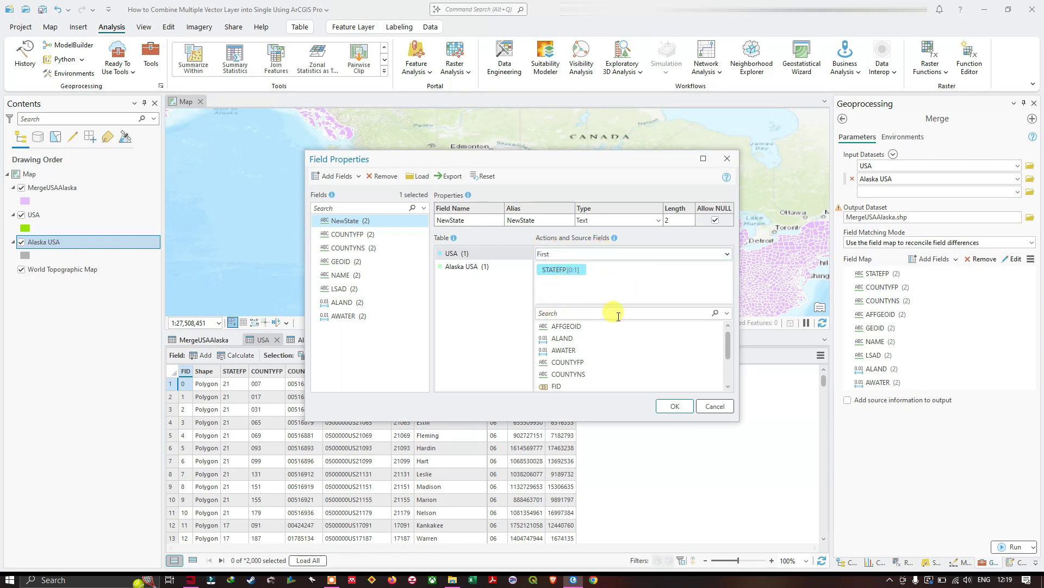
left_click(727, 255)
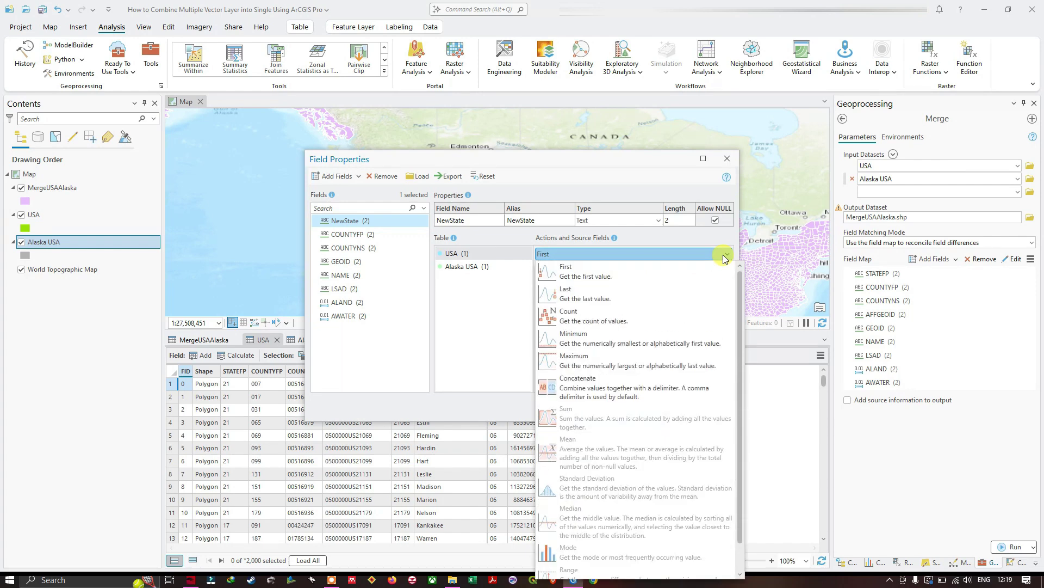
left_click(724, 255)
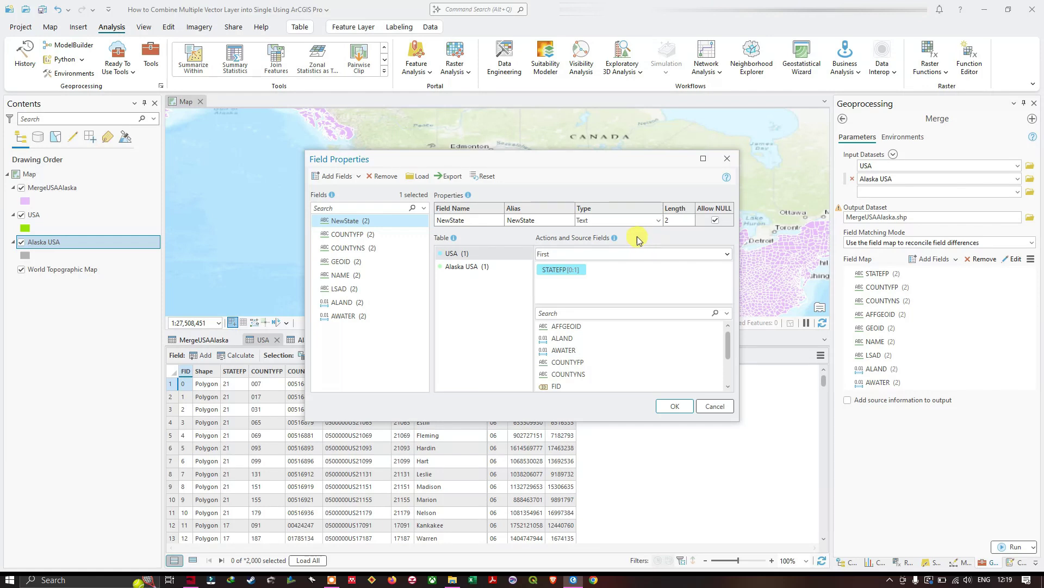
Accept the field property changes, name the output dataset MergeUSAAlaska1.shp and run Merge.
left_click(675, 406)
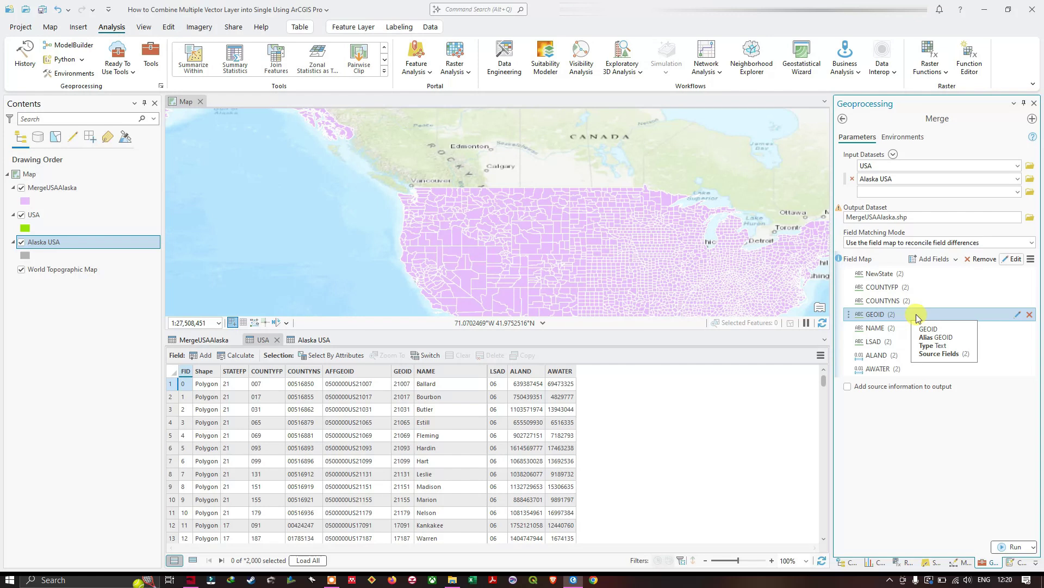
left_click(915, 217)
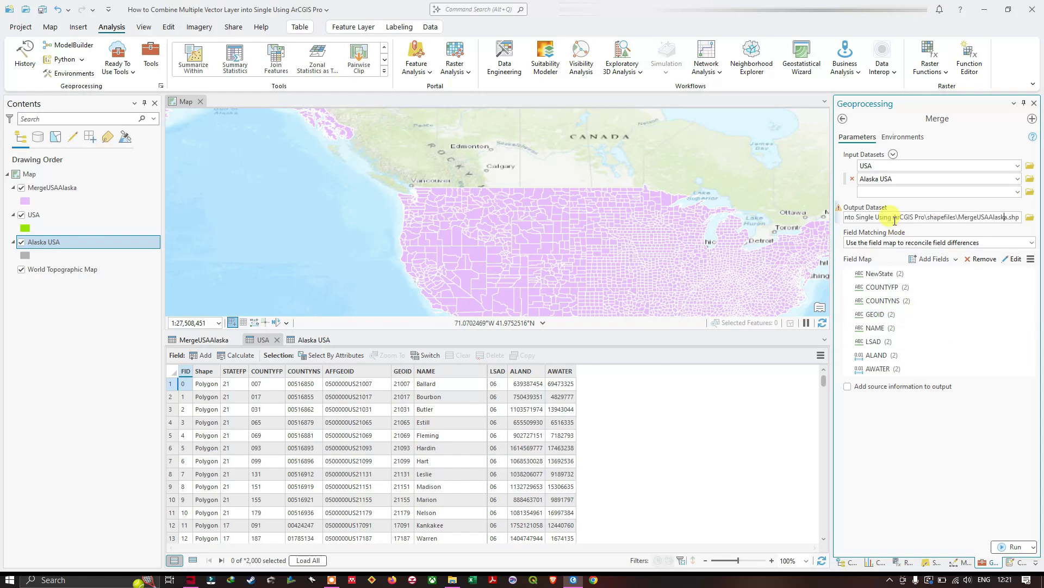
left_click(1006, 217)
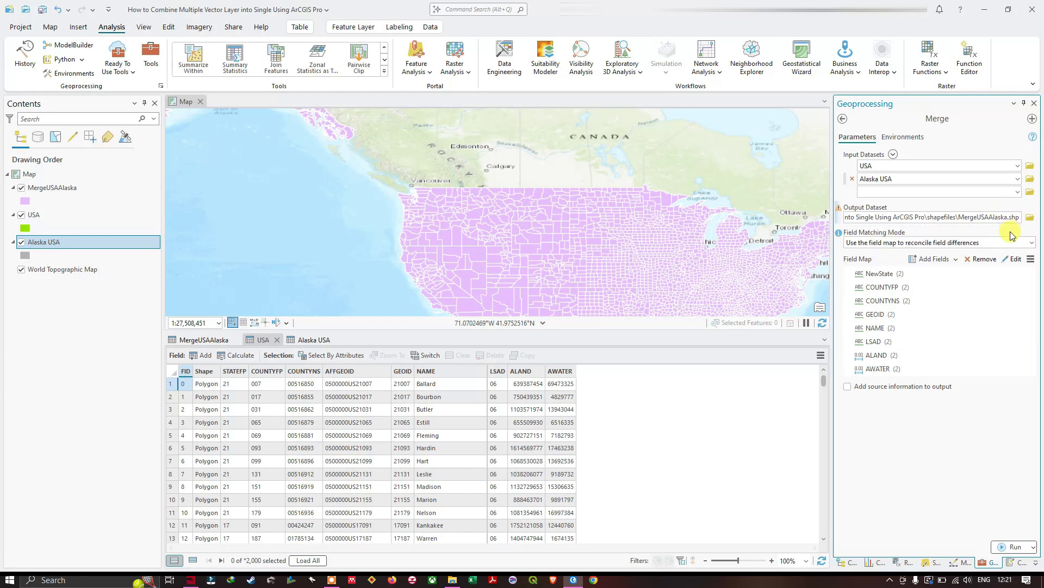
type("1")
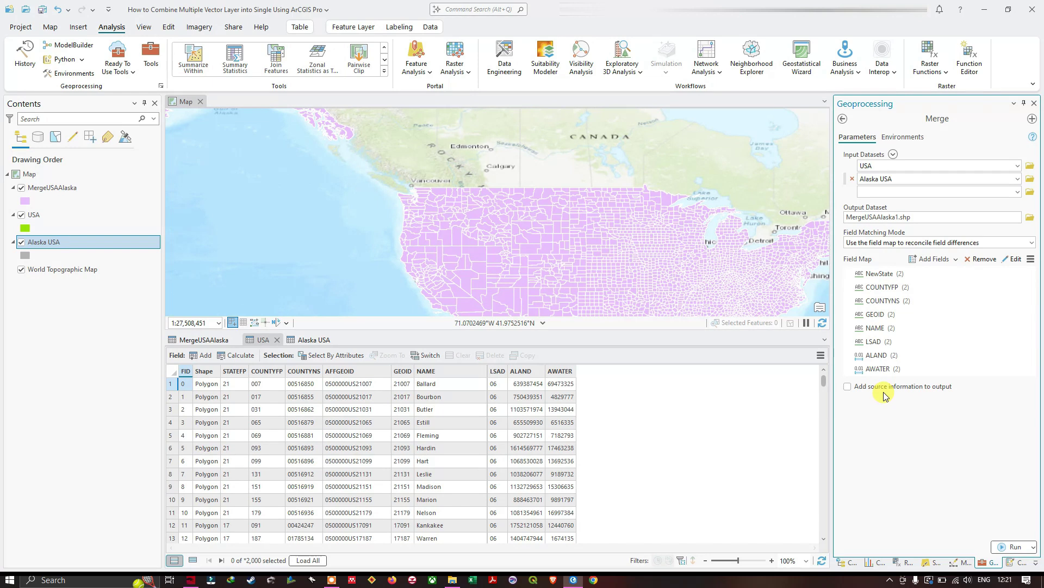
left_click(1015, 547)
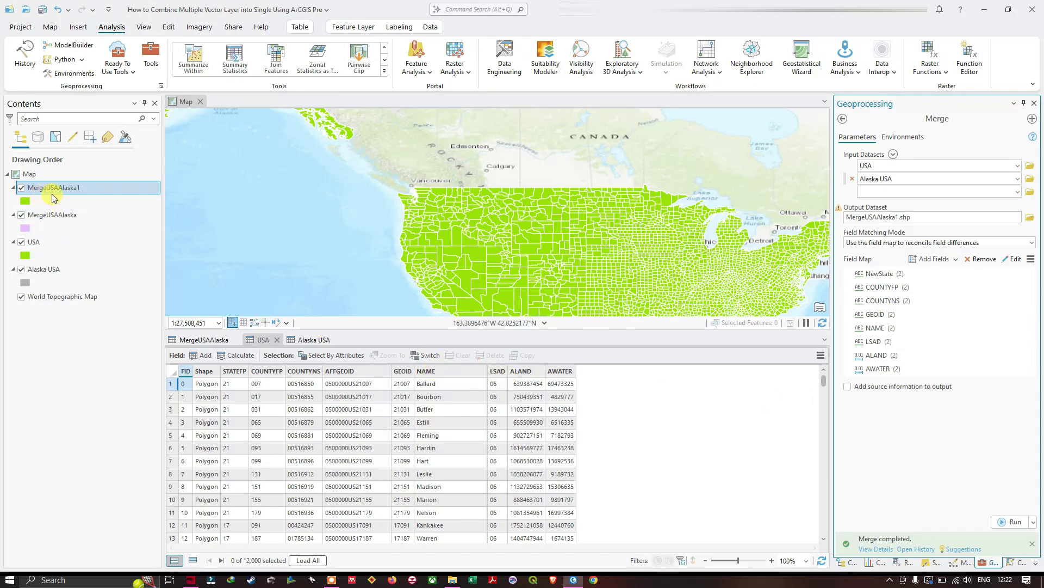
Change the fill color of the MergeUSAAlaska1 layer's symbol to light orange.
right_click(25, 200)
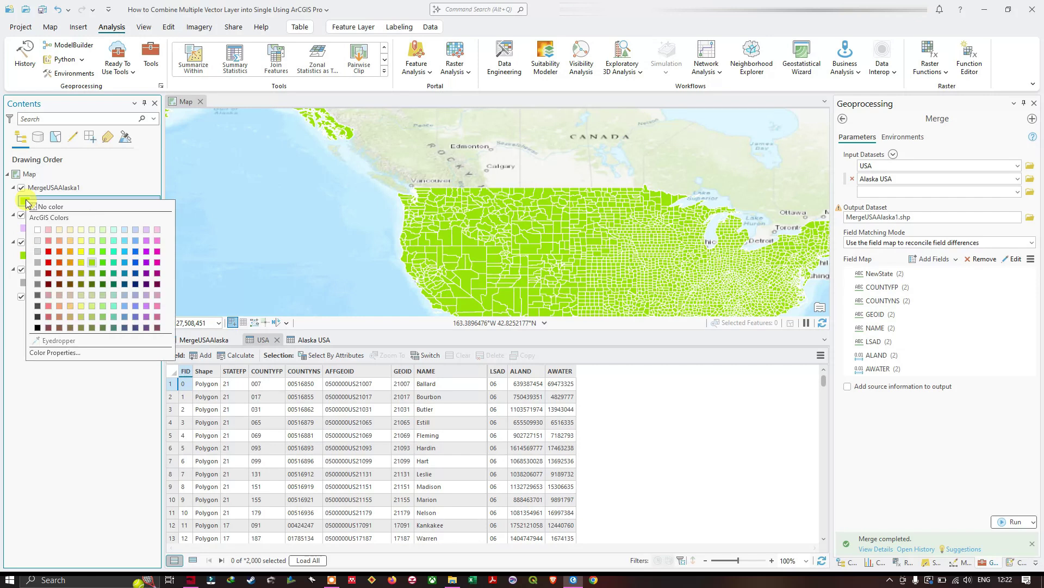
left_click(67, 240)
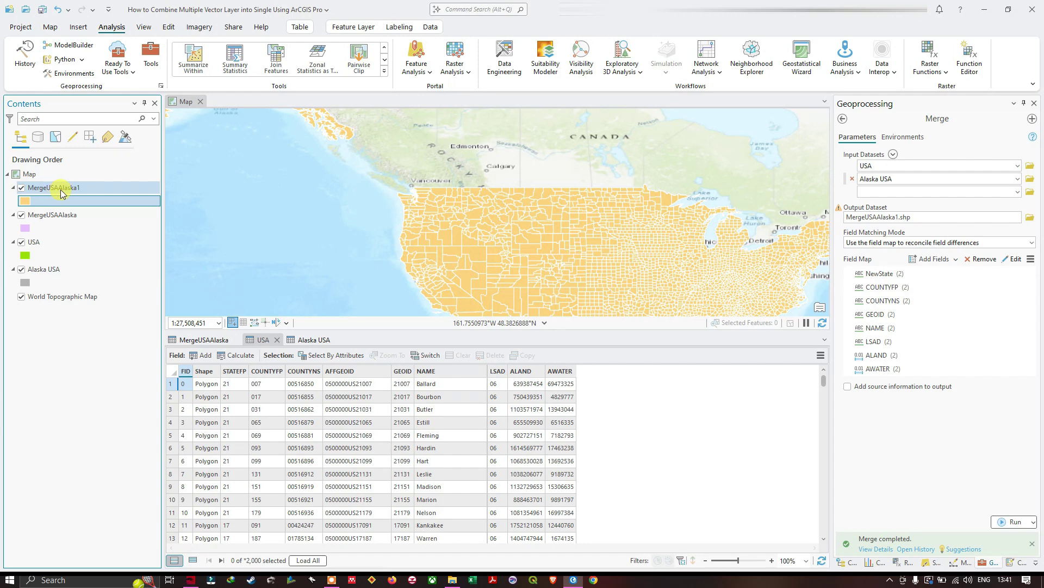
Close the open USA, Alaska USA and MergeUSAAlaska attribute tables.
left_click(277, 339)
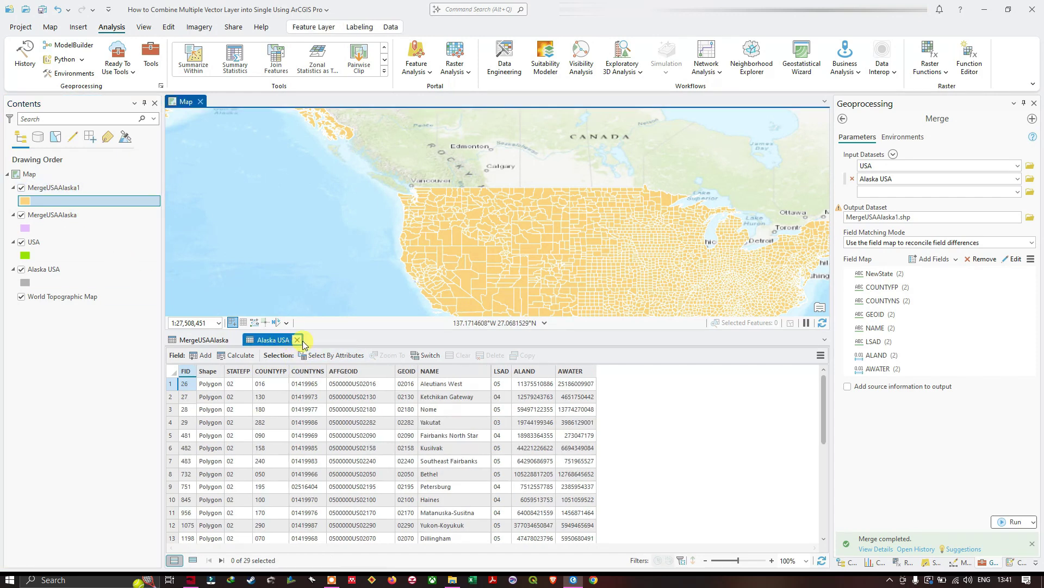
left_click(296, 340)
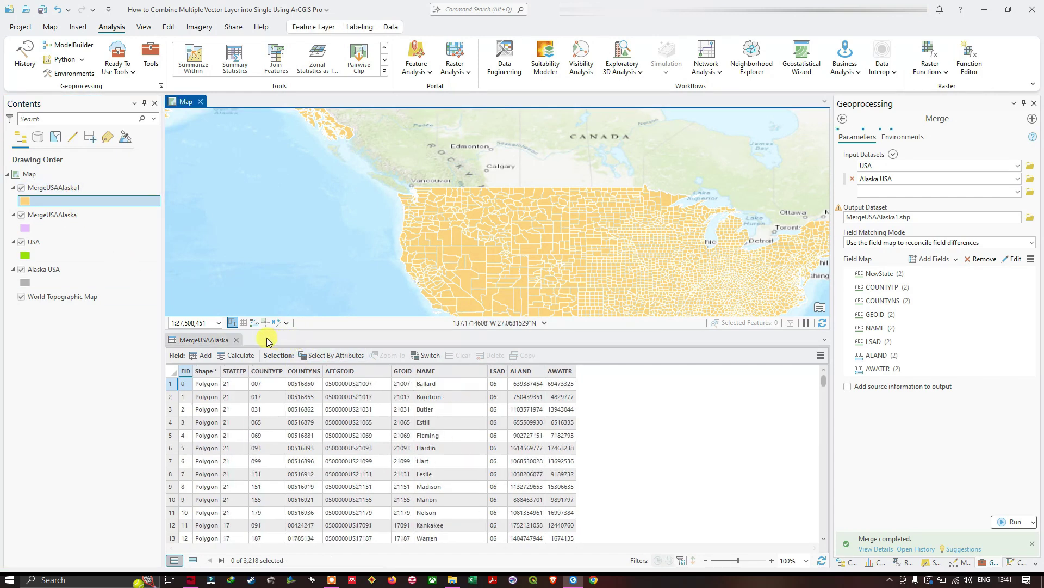
left_click(235, 340)
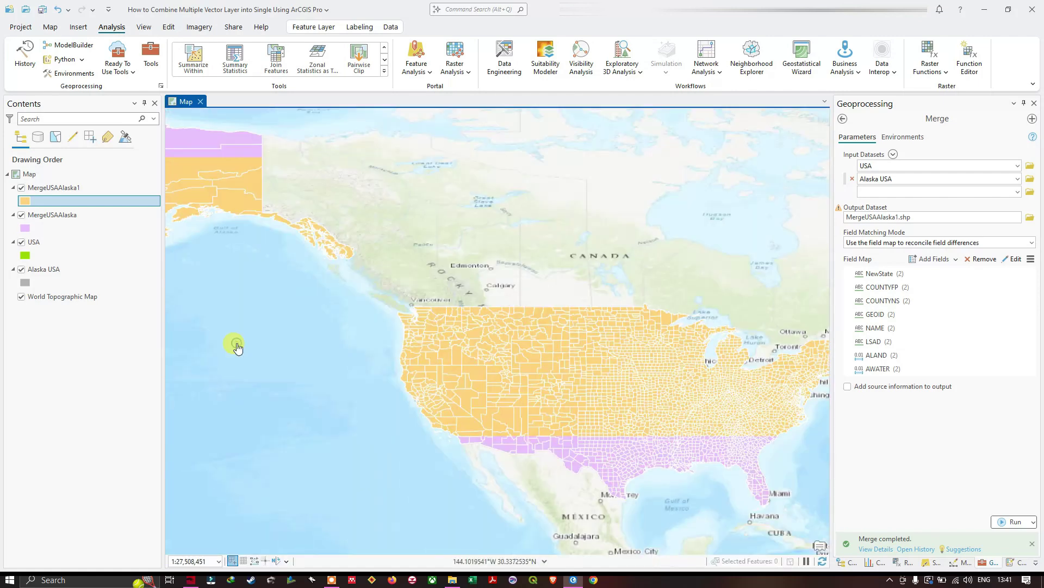
Open the MergeUSAAlaska1 attribute table to check its output fields, close it and inspect the merged layer on the map.
right_click(60, 190)
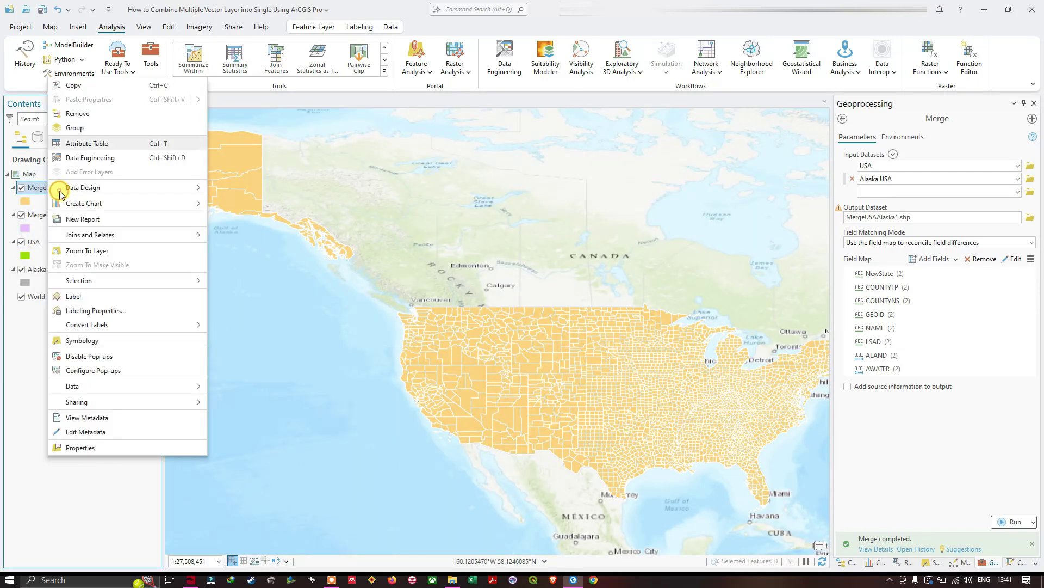
left_click(93, 144)
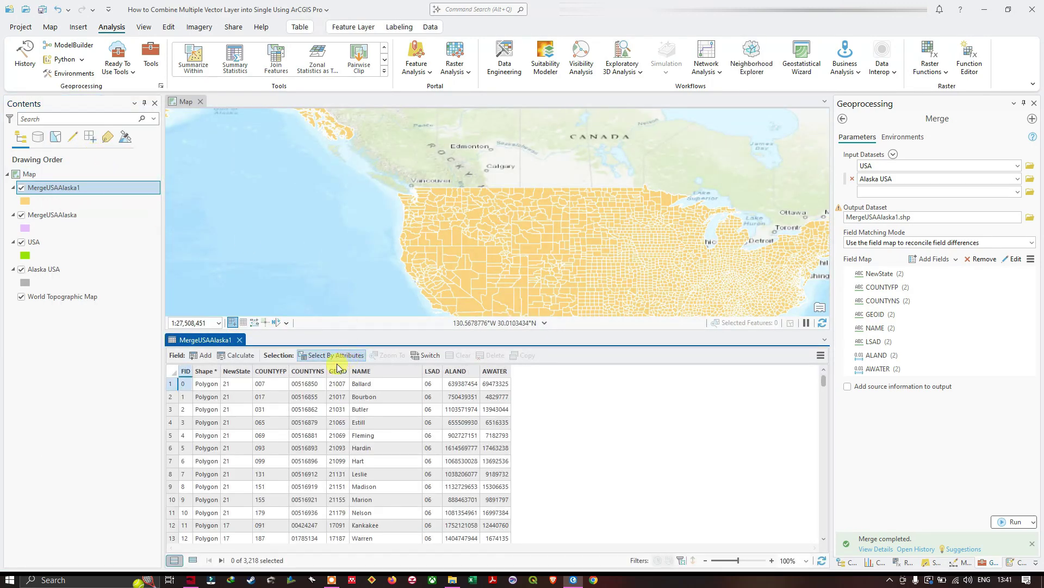
mouse_move(240, 376)
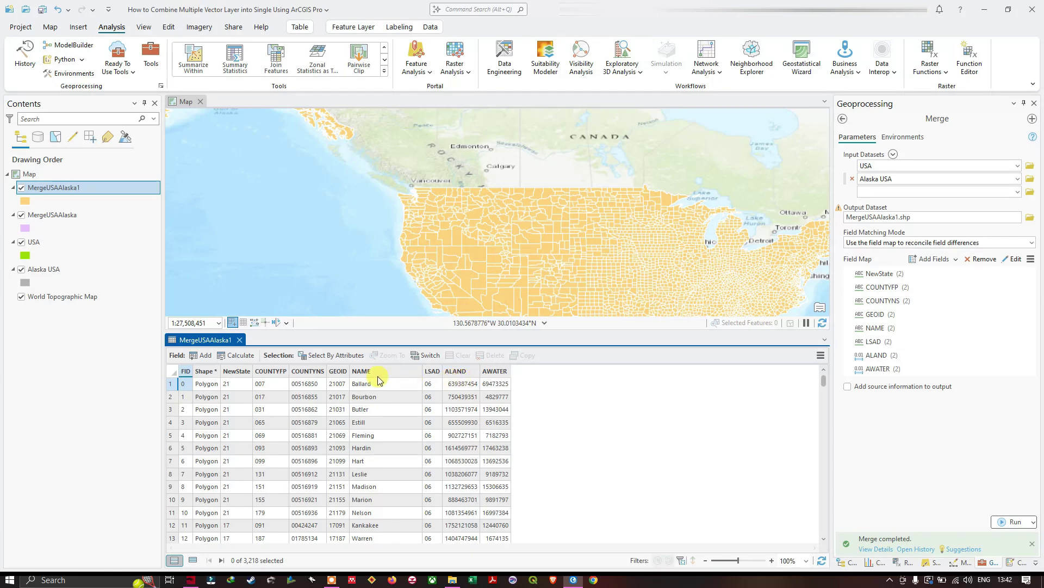
left_click(239, 340)
left_click_drag(518, 352, 540, 360)
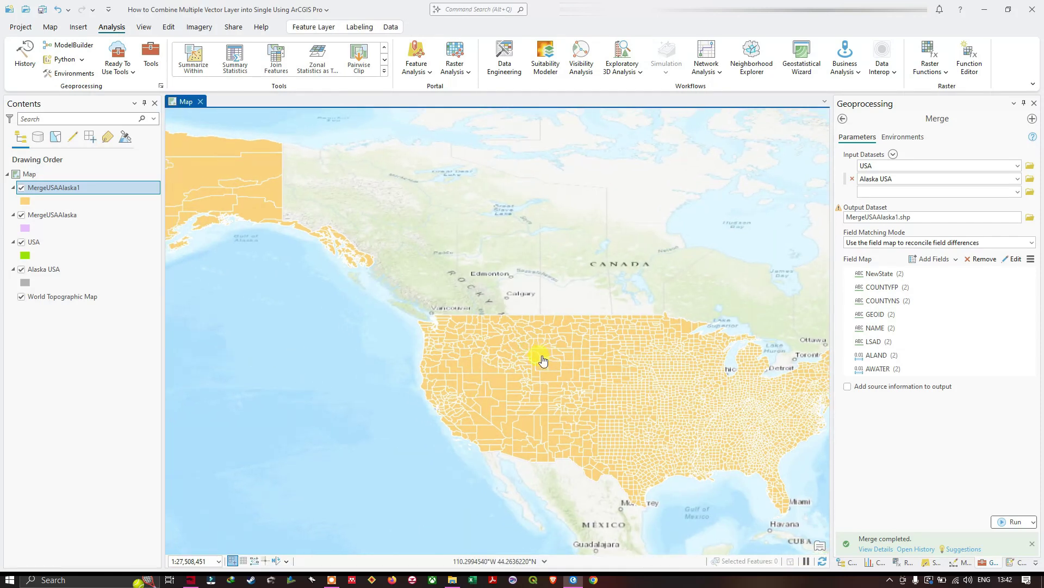